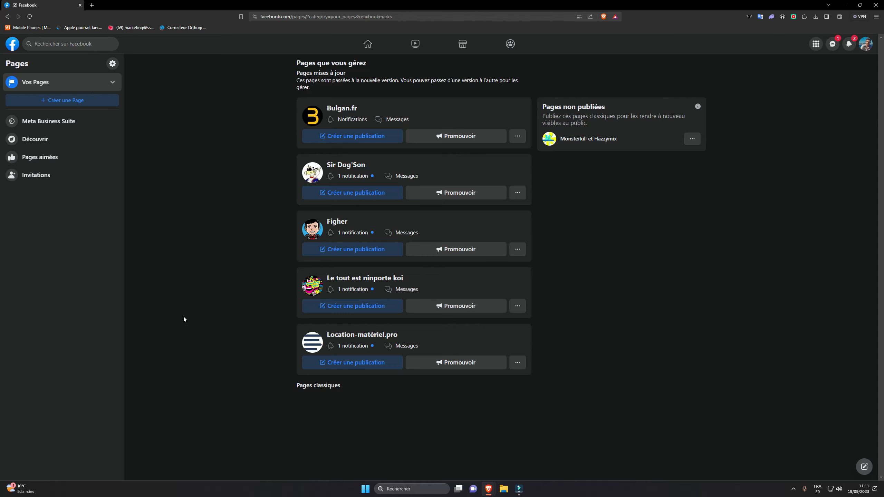
# Open Pages > Vos Pages from the sidebar to list the managed pages
pyautogui.click(61, 104)
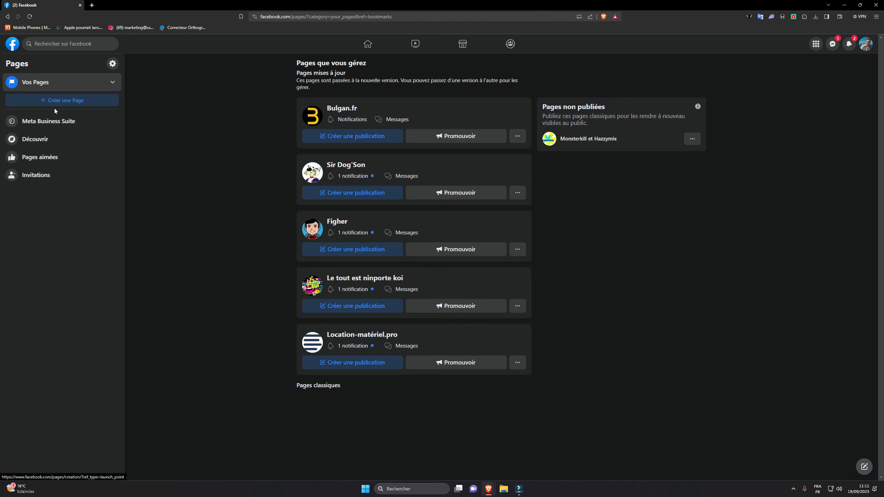
# Start a new Page and name it Youtex.fr
pyautogui.click(59, 104)
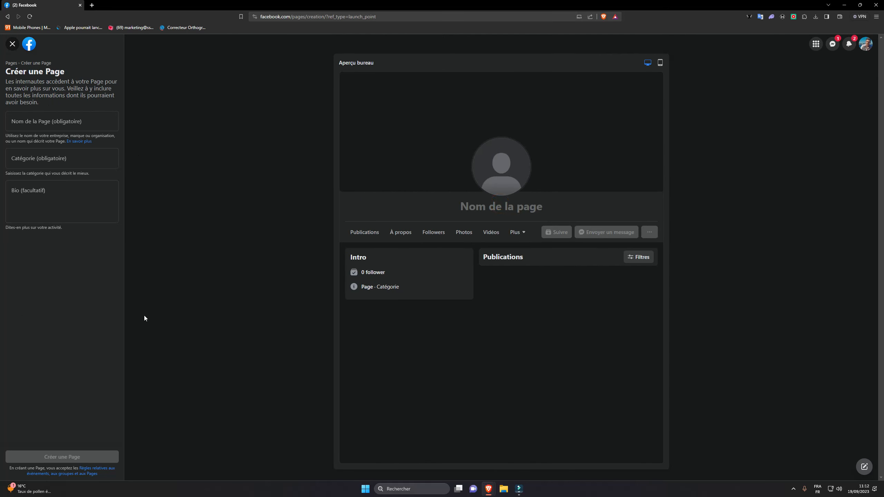
pyautogui.click(45, 123)
pyautogui.write('Youtex.fr')
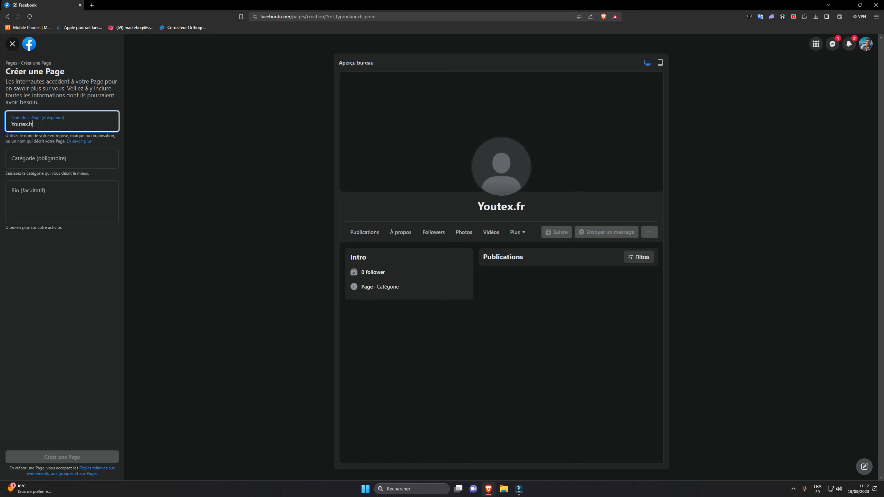
# Set the Page category to Entreprise textile
pyautogui.click(62, 155)
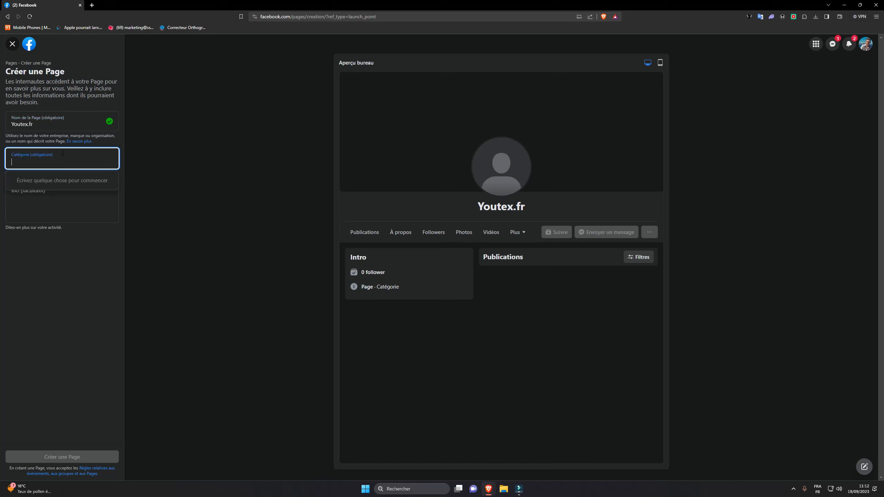
pyautogui.write('text')
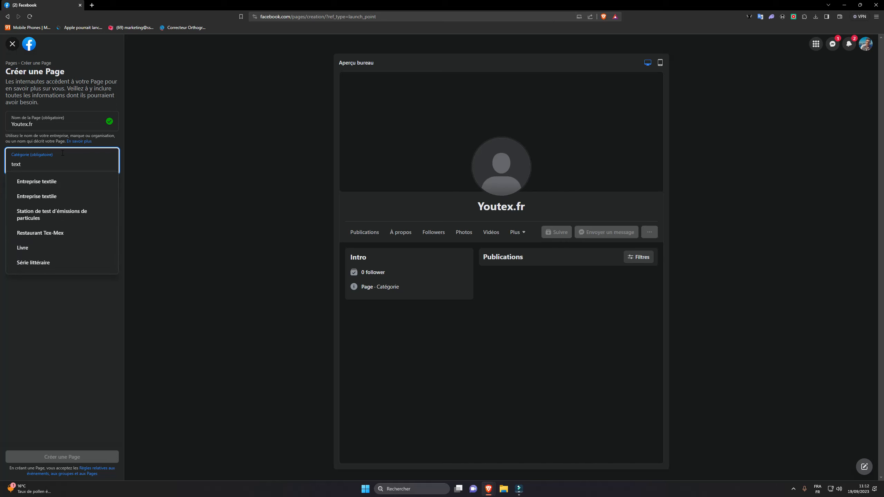
pyautogui.press('BackSpace')
pyautogui.press('BackSpace')
pyautogui.press('BackSpace')
pyautogui.write('person')
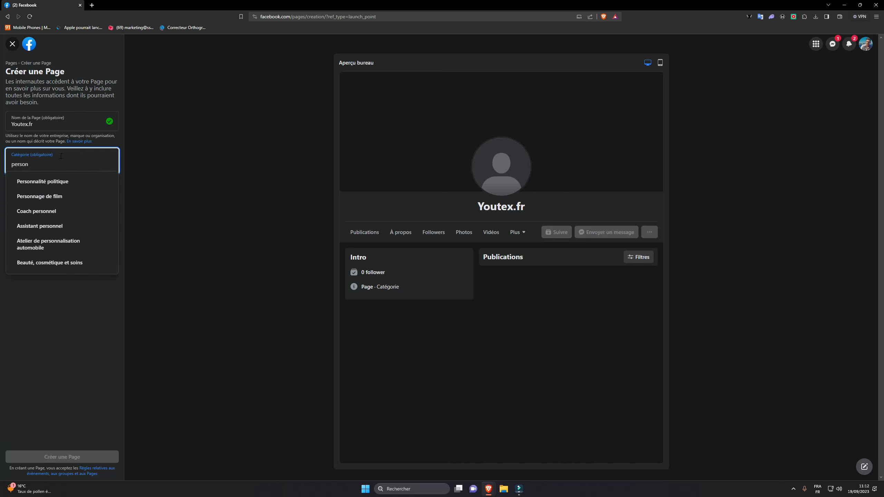
pyautogui.click(63, 195)
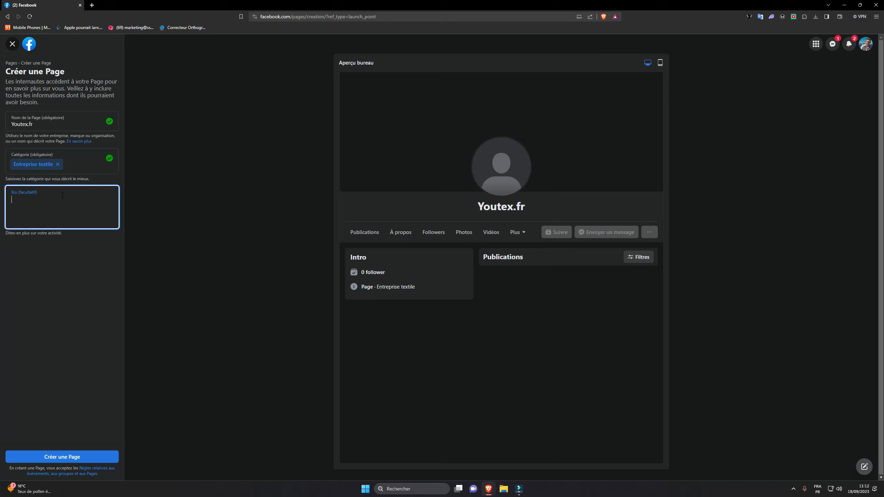
# Paste the bio about custom French-made products and delete the stray word 'Customi'
pyautogui.click(48, 201)
pyautogui.hotkey('ctrl', 'v')
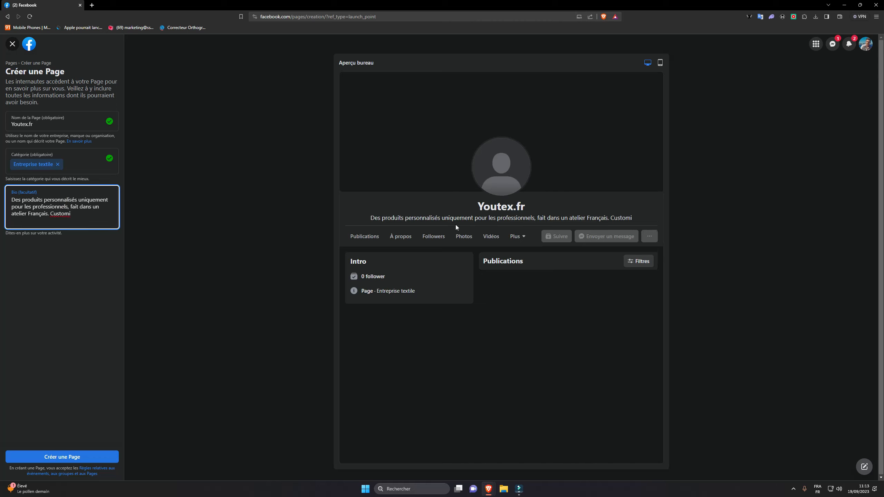
pyautogui.click(370, 218)
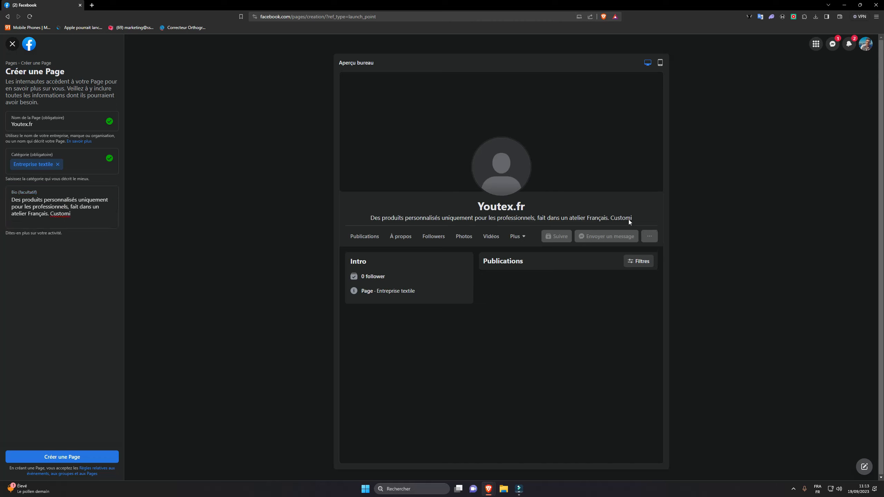
pyautogui.doubleClick(60, 214)
pyautogui.press('BackSpace')
pyautogui.click(98, 354)
pyautogui.click(44, 461)
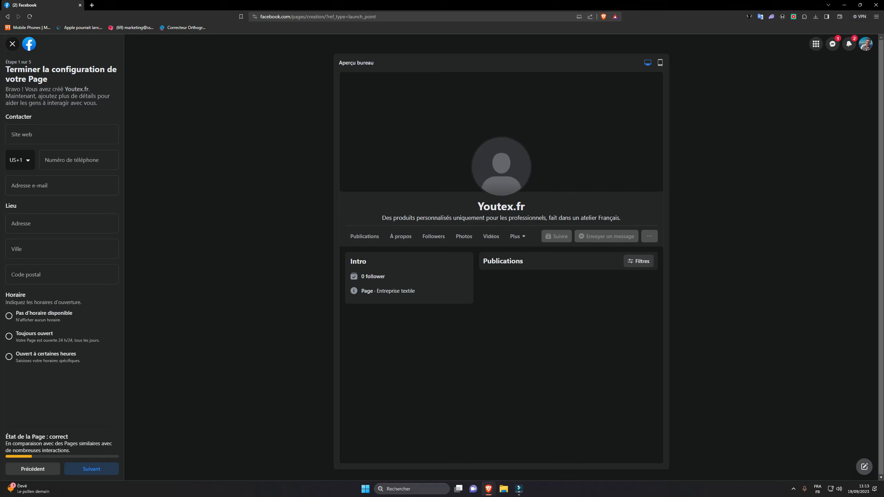
pyautogui.click(52, 134)
pyautogui.write('https://www.youtex.fr/fr/')
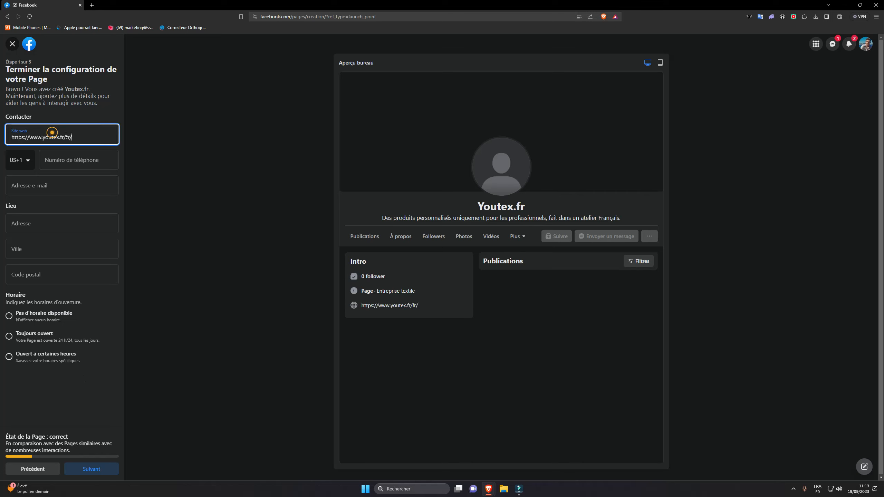
# Enter the business phone number with France +33 code and the contact e-mail
pyautogui.click(31, 167)
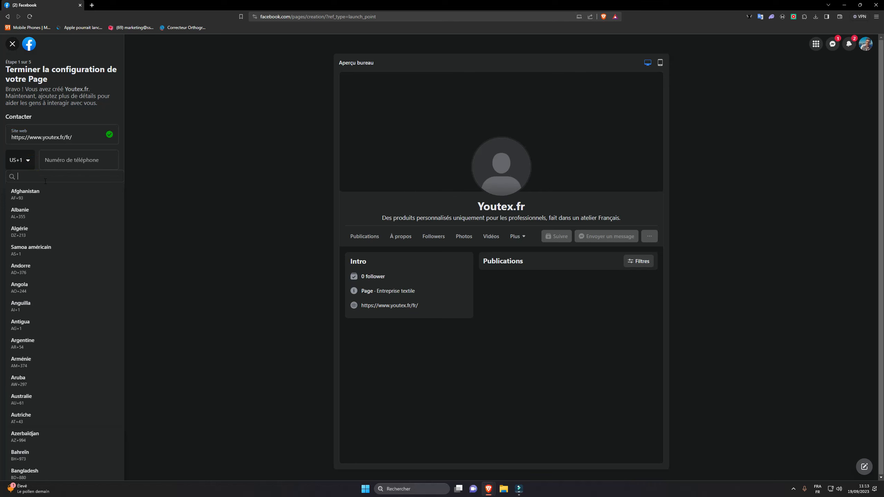
pyautogui.write('33')
pyautogui.press('Return')
pyautogui.click(70, 159)
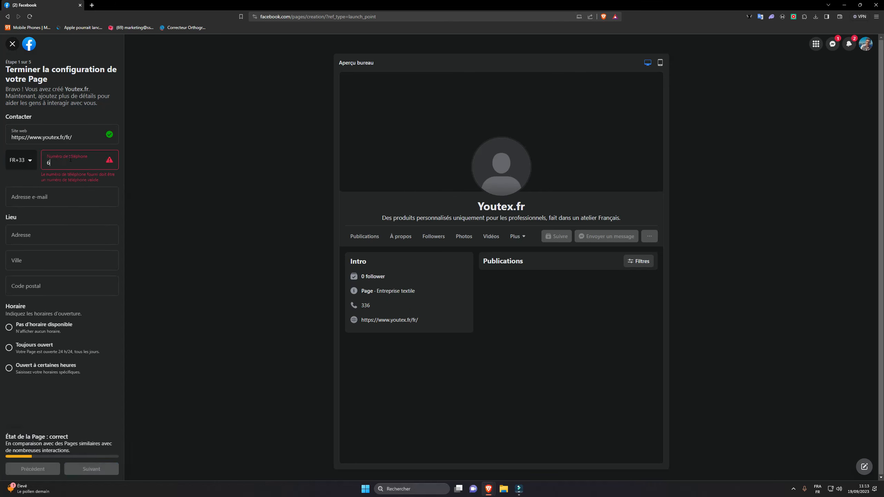
pyautogui.press('Tab')
pyautogui.click(41, 189)
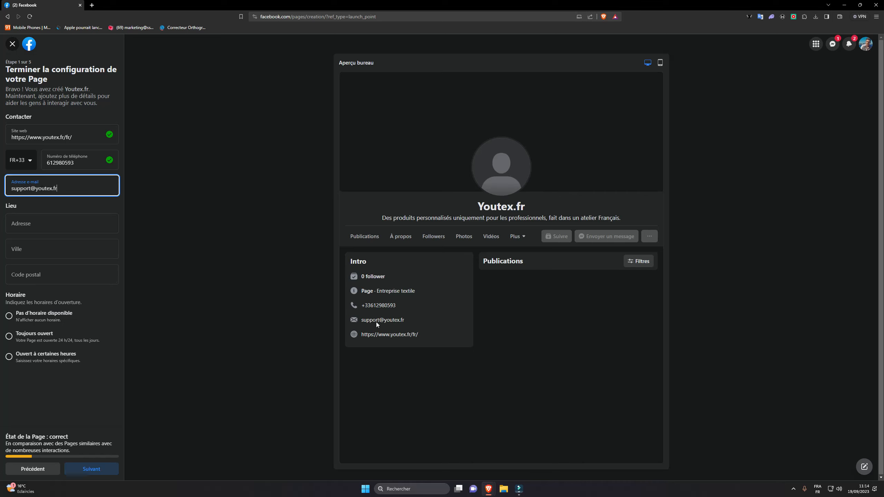
# Leave the address empty, set hours to Toujours ouvert, and continue
pyautogui.click(43, 223)
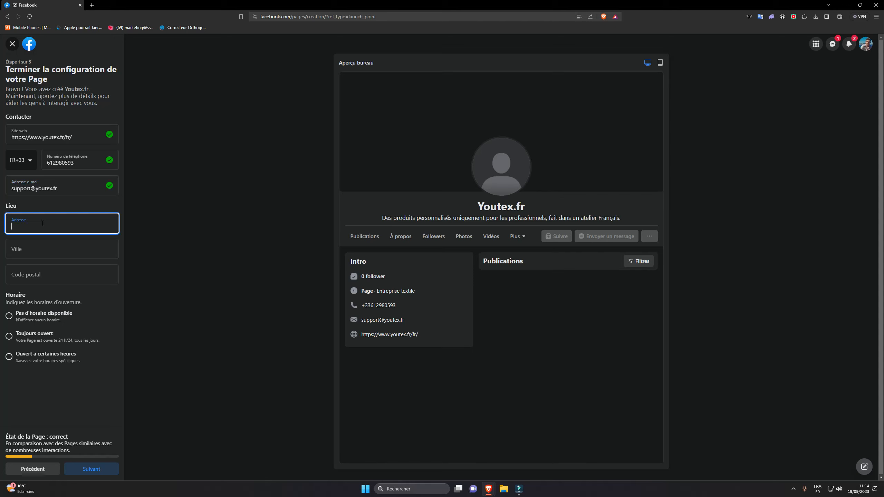
pyautogui.click(45, 300)
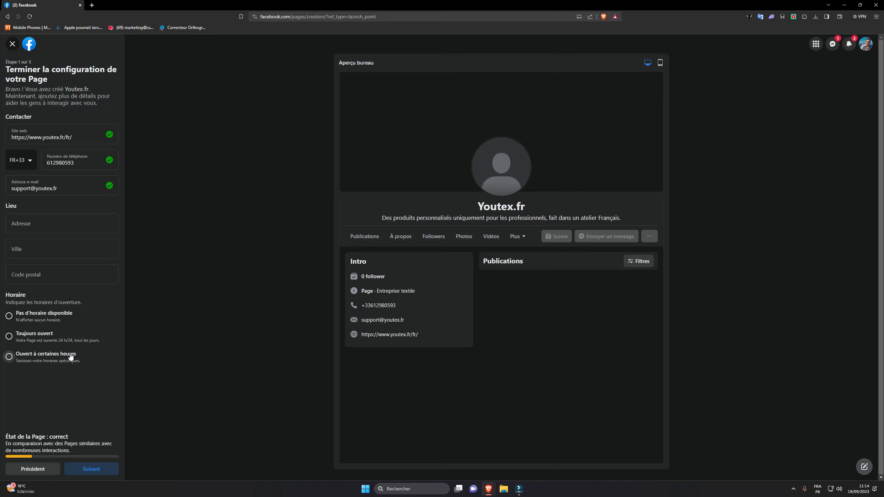
pyautogui.click(70, 334)
pyautogui.click(91, 469)
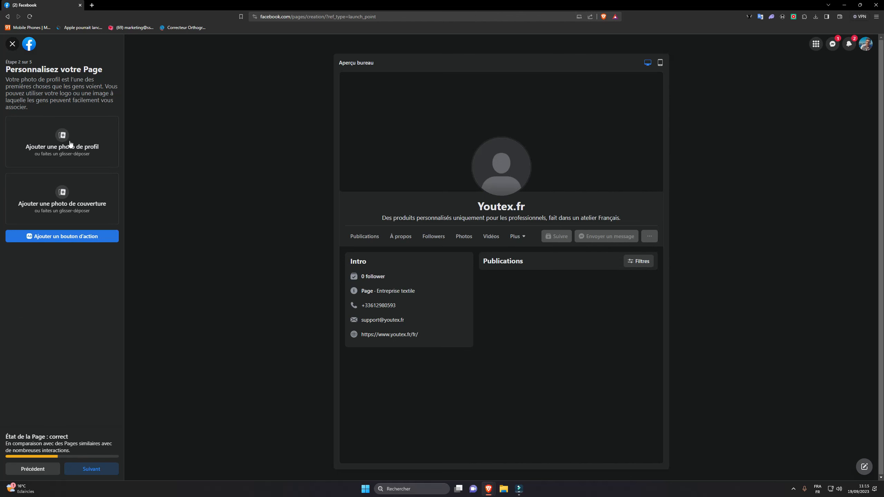
# Upload Sans titre-1.png from SSO groupe > Youtex > Logo as the profile photo
pyautogui.click(70, 141)
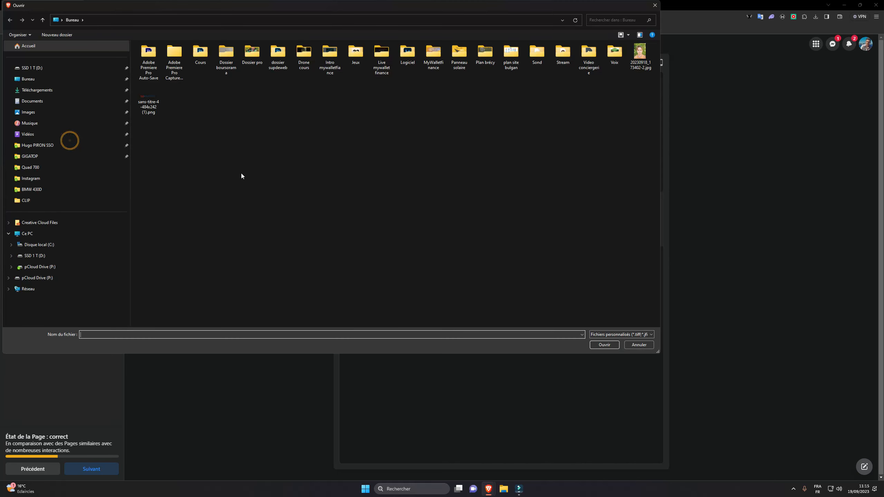
pyautogui.click(77, 159)
pyautogui.click(88, 146)
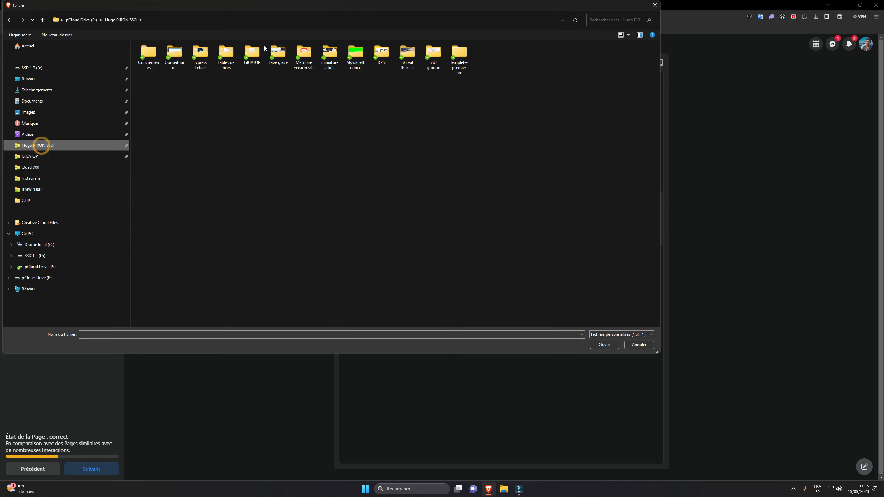
pyautogui.doubleClick(434, 67)
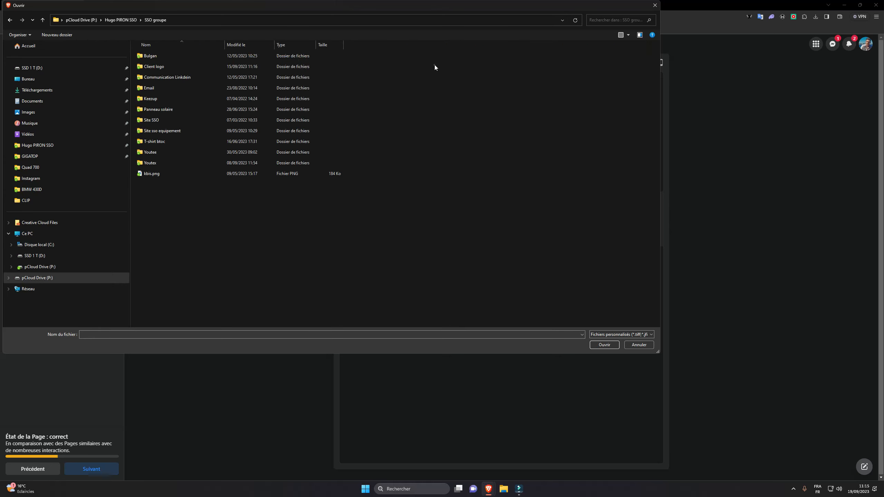
pyautogui.doubleClick(166, 164)
pyautogui.doubleClick(159, 70)
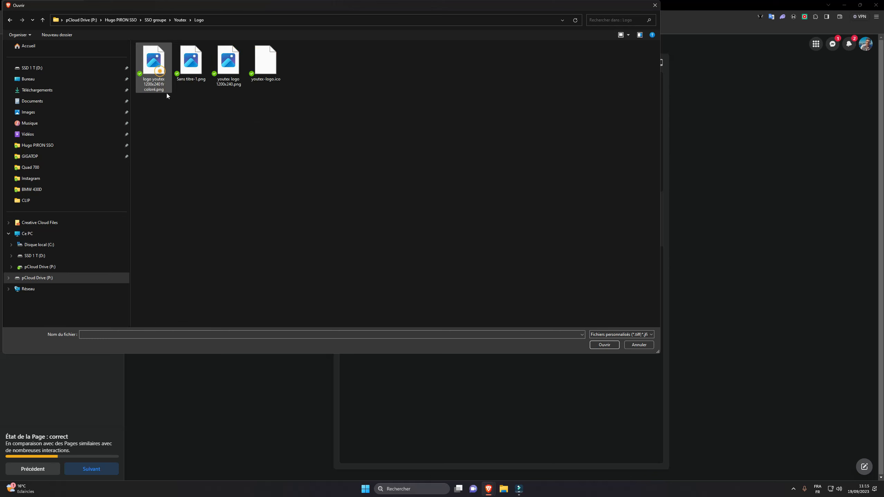
pyautogui.doubleClick(190, 61)
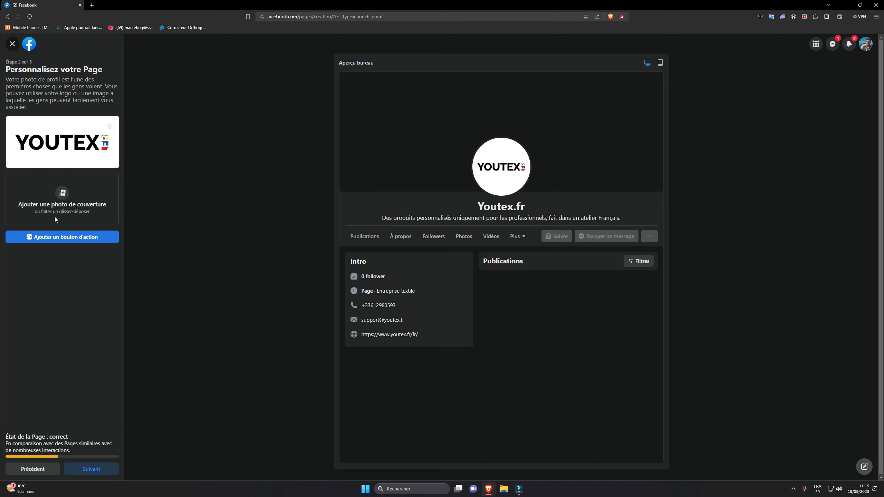
pyautogui.click(71, 209)
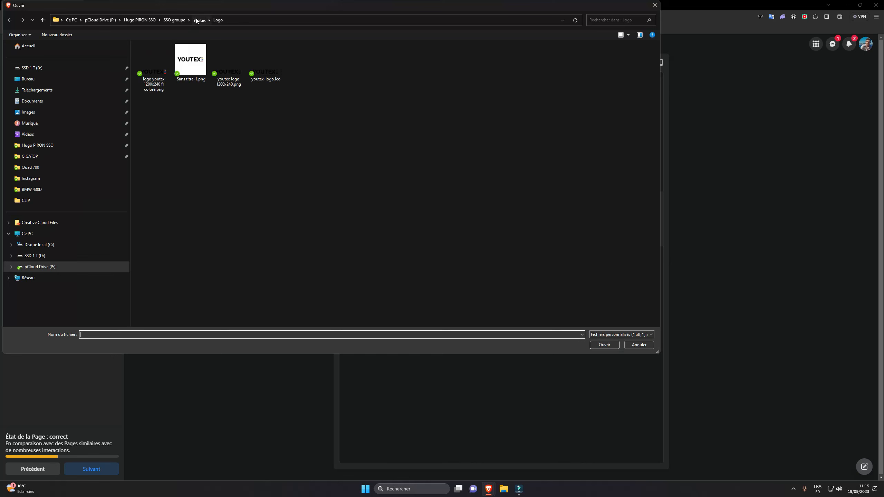
# Load the t-shirt photo as cover and reposition it to show both heads and the badge
pyautogui.click(198, 20)
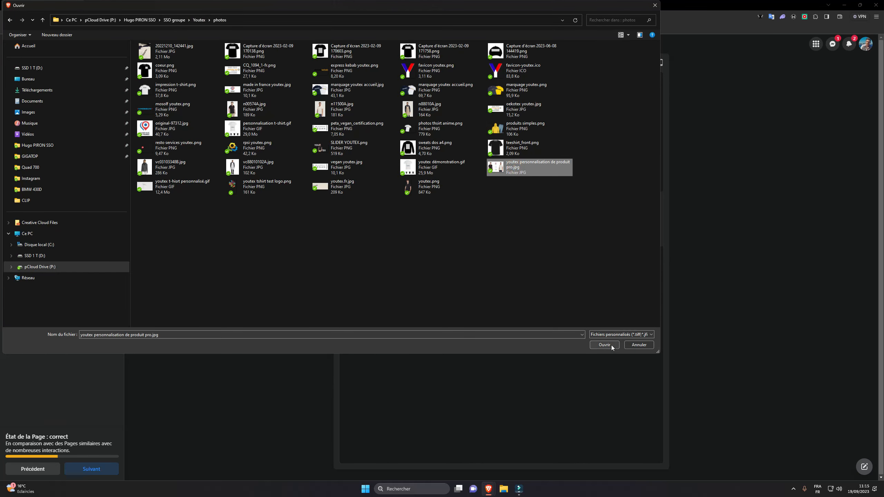
pyautogui.click(605, 345)
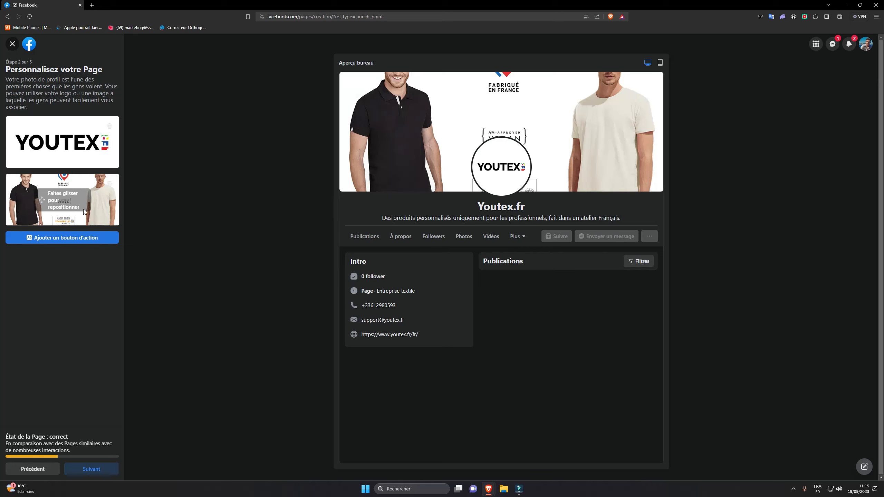
pyautogui.moveTo(74, 194); pyautogui.dragTo(76, 205)
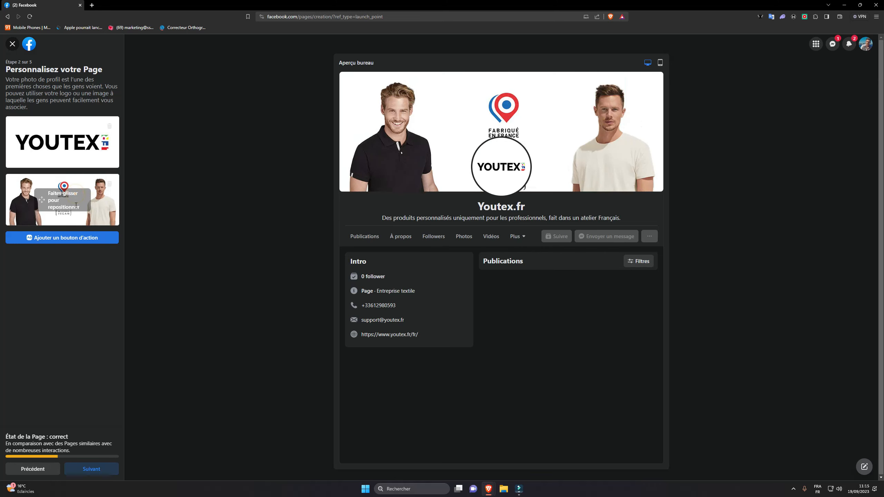
pyautogui.moveTo(76, 204)
pyautogui.mouseDown()
pyautogui.moveTo(74, 184)
pyautogui.moveTo(71, 206)
pyautogui.moveTo(62, 205)
pyautogui.mouseUp()
# Return to customisation and choose an Appeler call action button
pyautogui.click(93, 470)
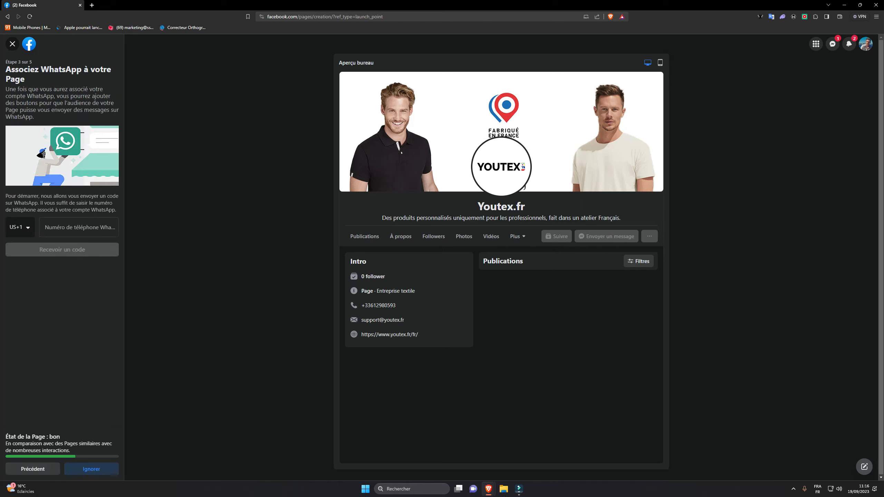
pyautogui.click(33, 469)
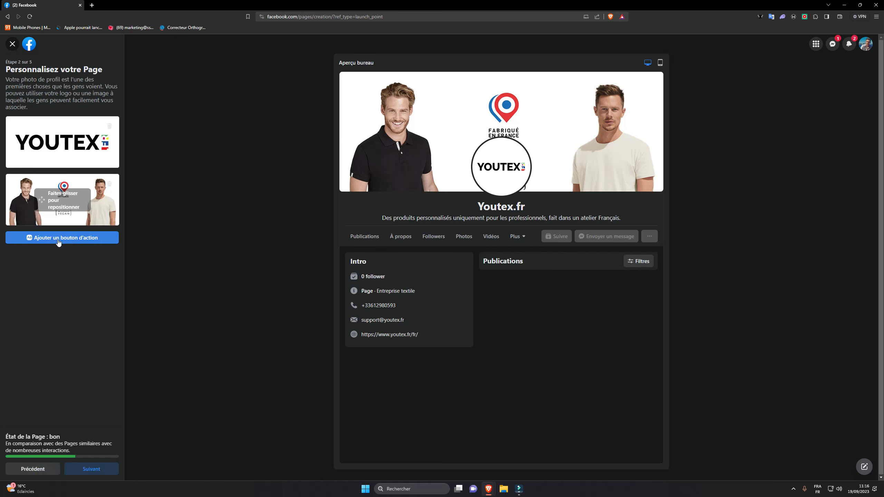
pyautogui.click(48, 241)
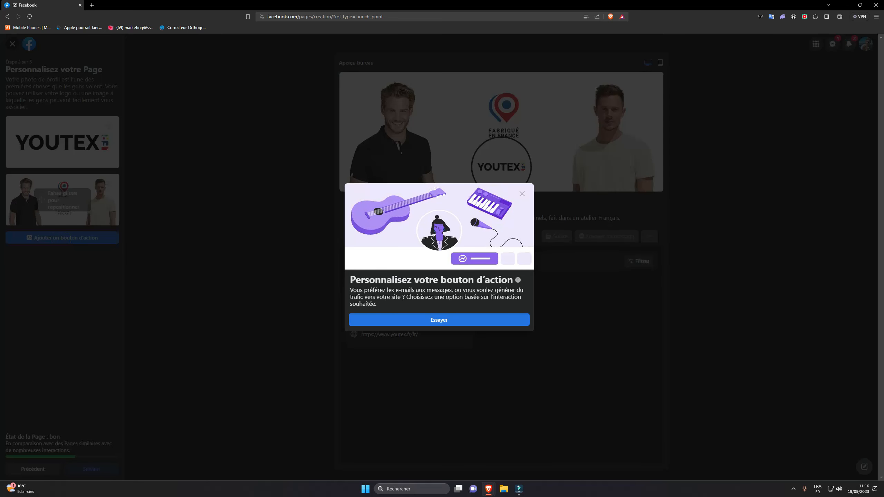
pyautogui.click(456, 320)
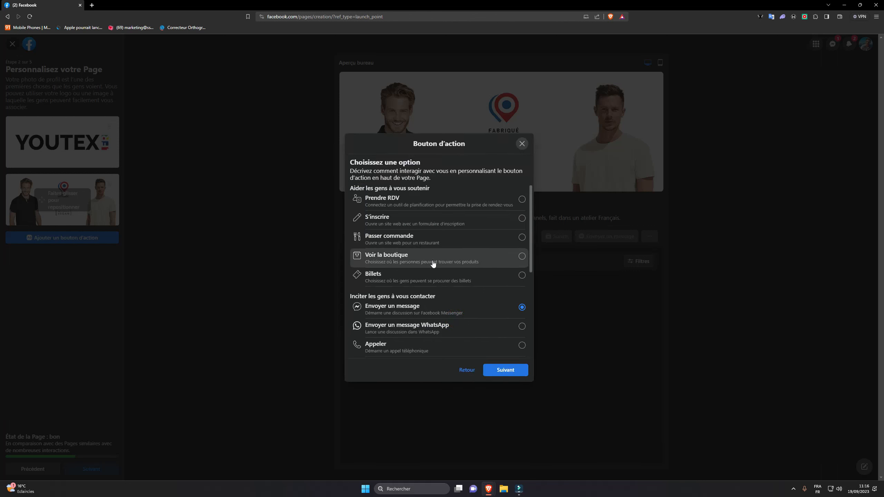
pyautogui.scroll(-5, 433, 310)
pyautogui.scroll(3, 435, 320)
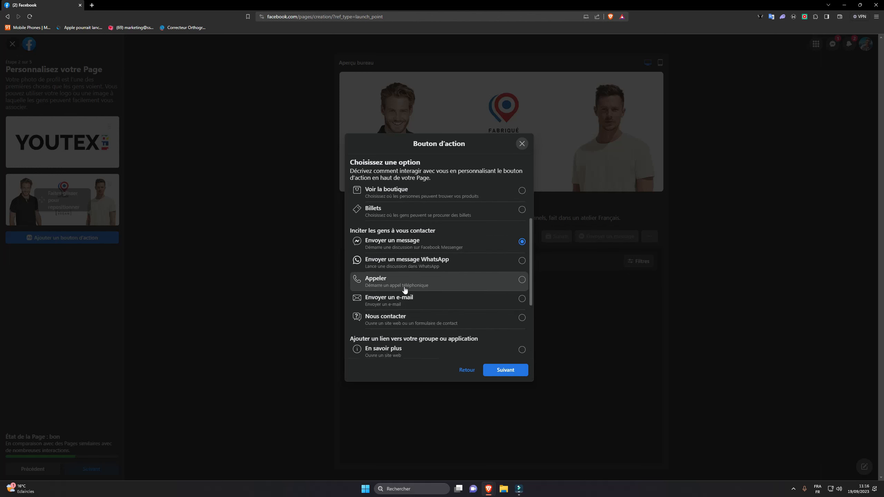
pyautogui.click(422, 283)
pyautogui.scroll(-1, 452, 313)
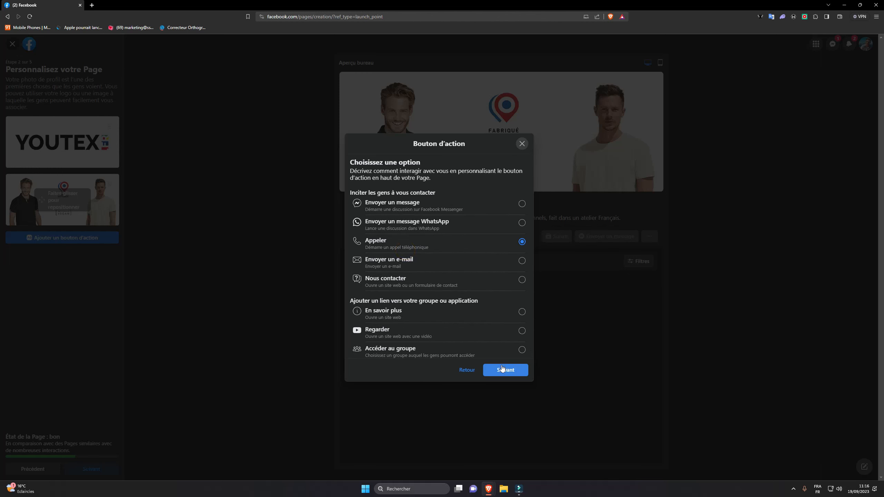
pyautogui.click(504, 370)
# Give the call button the business phone number with the France +33 code
pyautogui.click(356, 246)
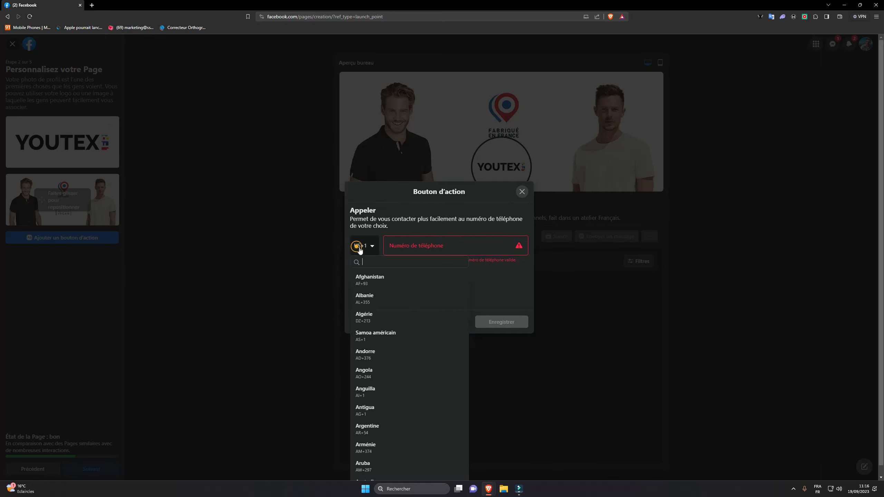
pyautogui.write('fra')
pyautogui.click(382, 277)
pyautogui.click(415, 247)
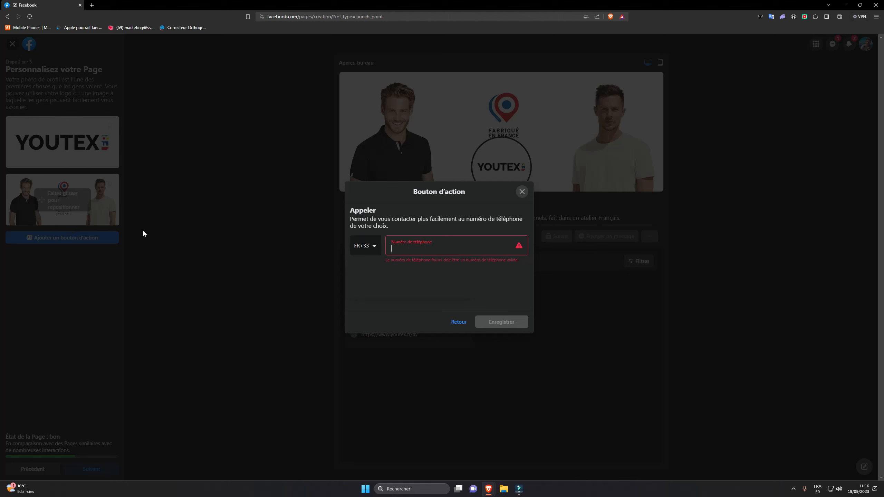
pyautogui.write('06')
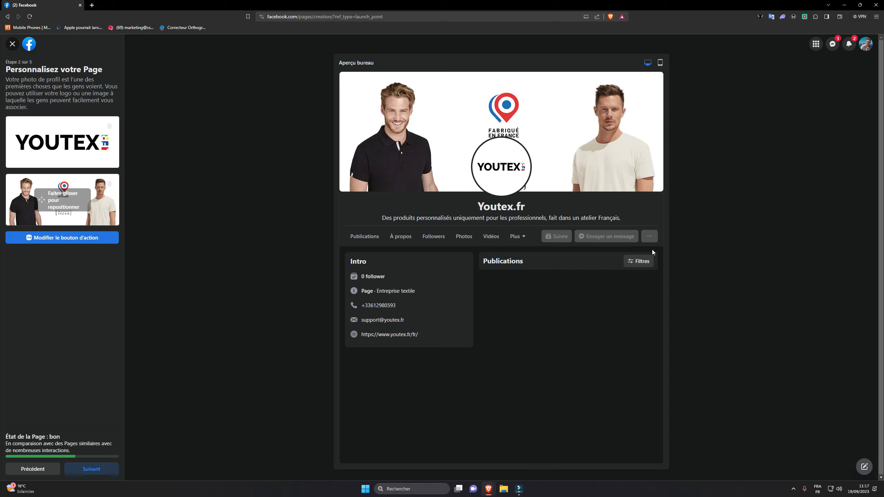
pyautogui.click(91, 469)
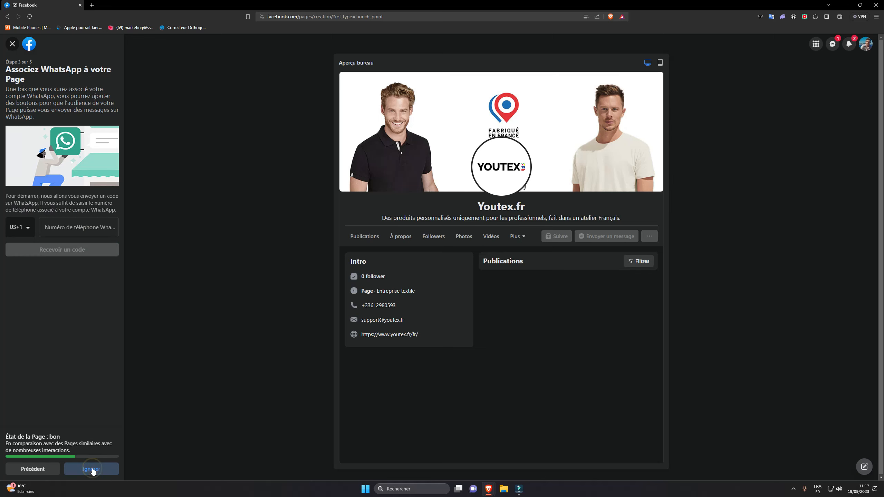
# Enter the WhatsApp business number with the France +33 country code
pyautogui.click(77, 227)
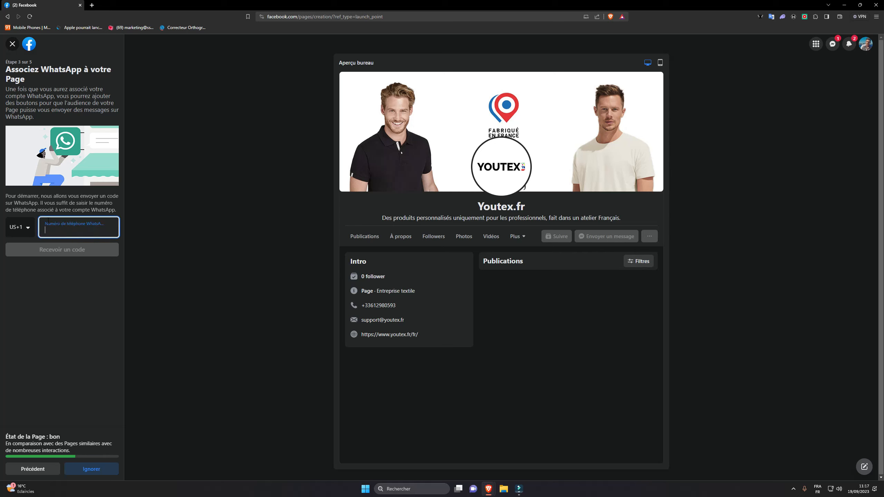
pyautogui.click(28, 227)
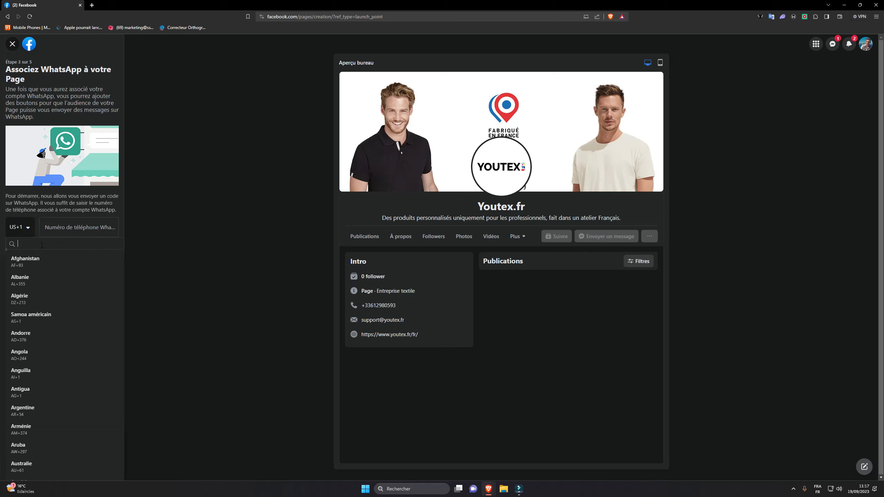
pyautogui.write('33')
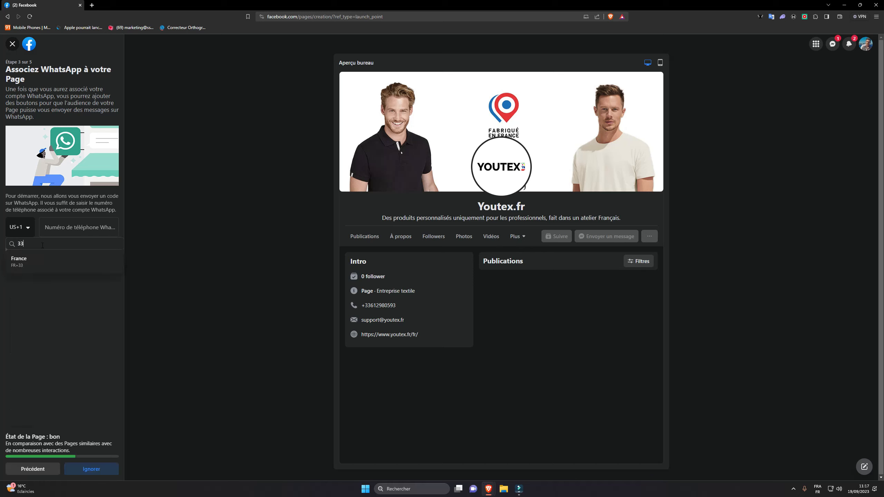
pyautogui.click(47, 260)
pyautogui.click(70, 228)
pyautogui.write('312')
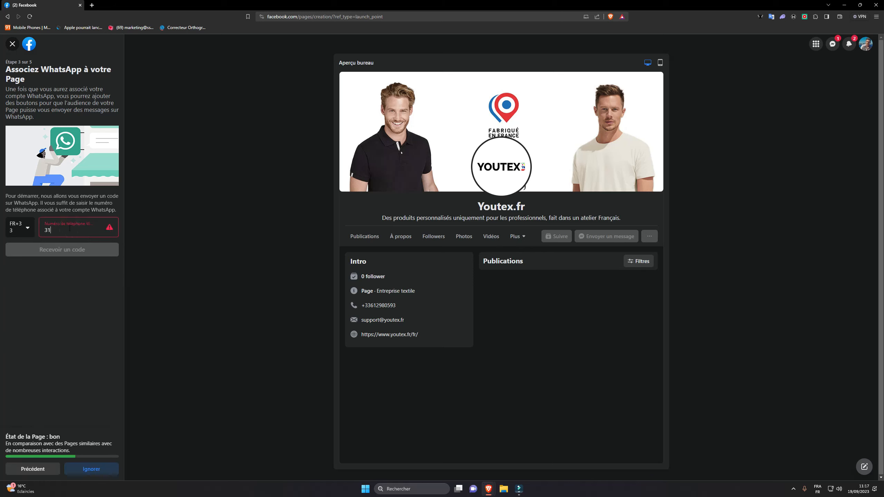
pyautogui.press('BackSpace')
pyautogui.press('BackSpace')
pyautogui.press('BackSpace')
pyautogui.write('612')
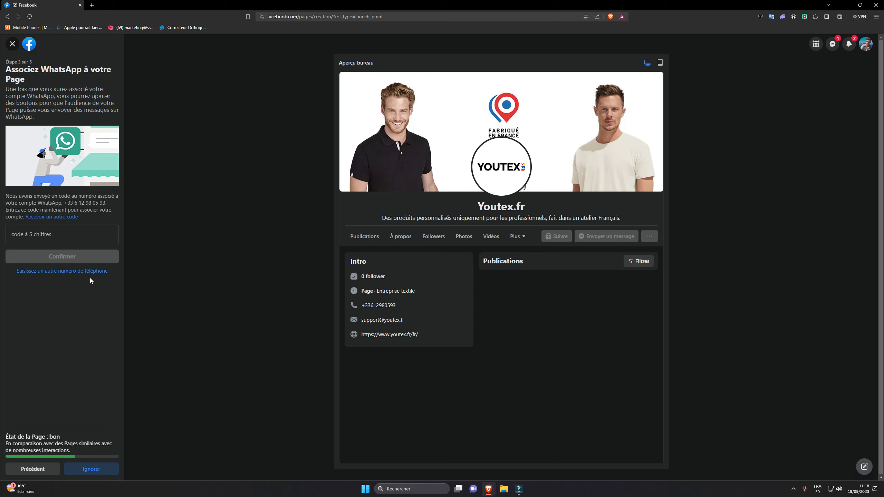
# Enter the received 5-digit WhatsApp verification code and confirm it
pyautogui.click(66, 236)
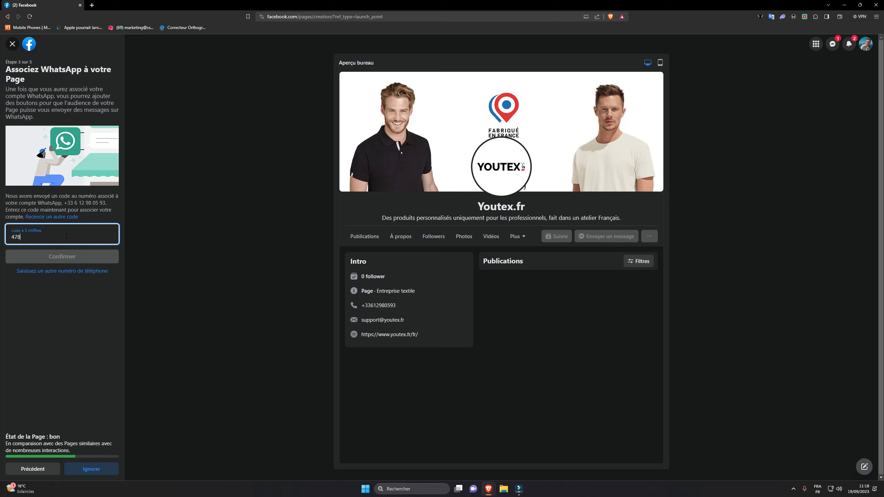
pyautogui.click(62, 256)
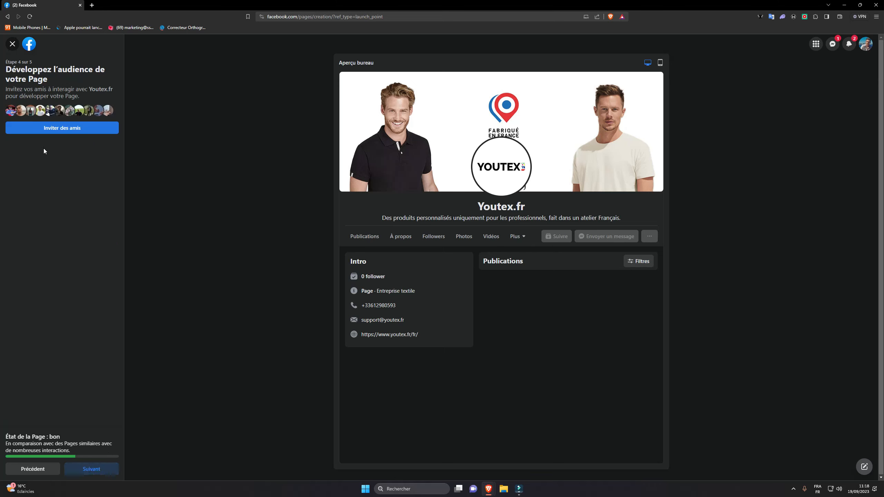
# Skip friend invitations, finish setup, and scroll through the live Youtex.fr Page
pyautogui.click(98, 469)
pyautogui.click(100, 468)
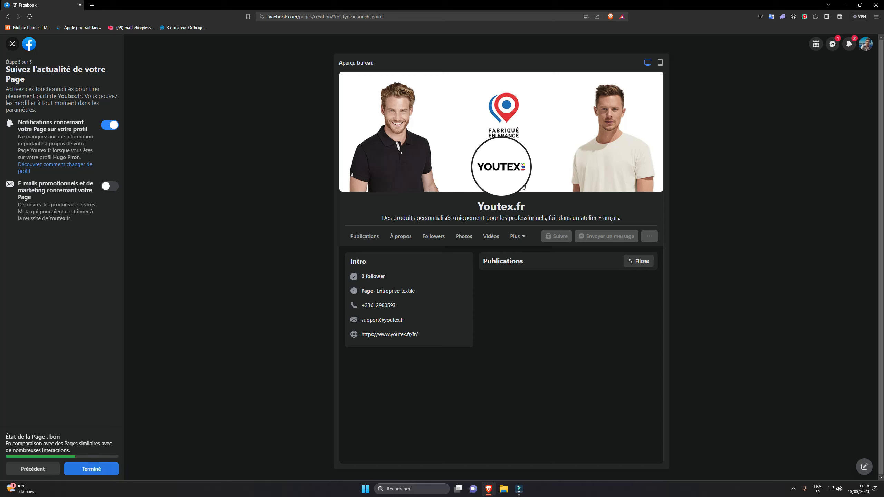
pyautogui.click(84, 471)
pyautogui.click(84, 470)
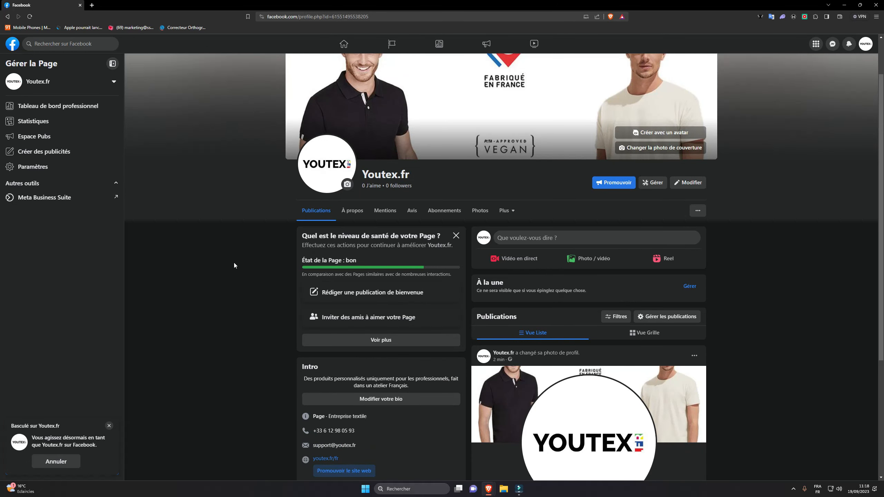
pyautogui.scroll(-3, 240, 296)
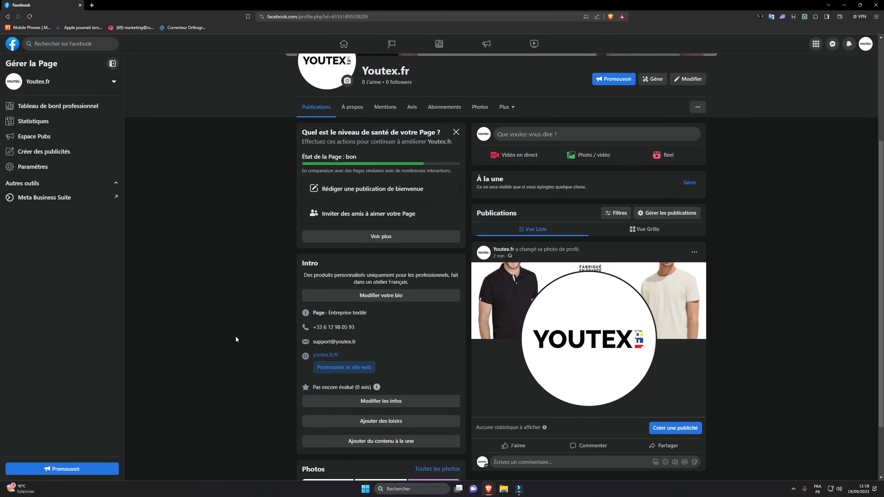